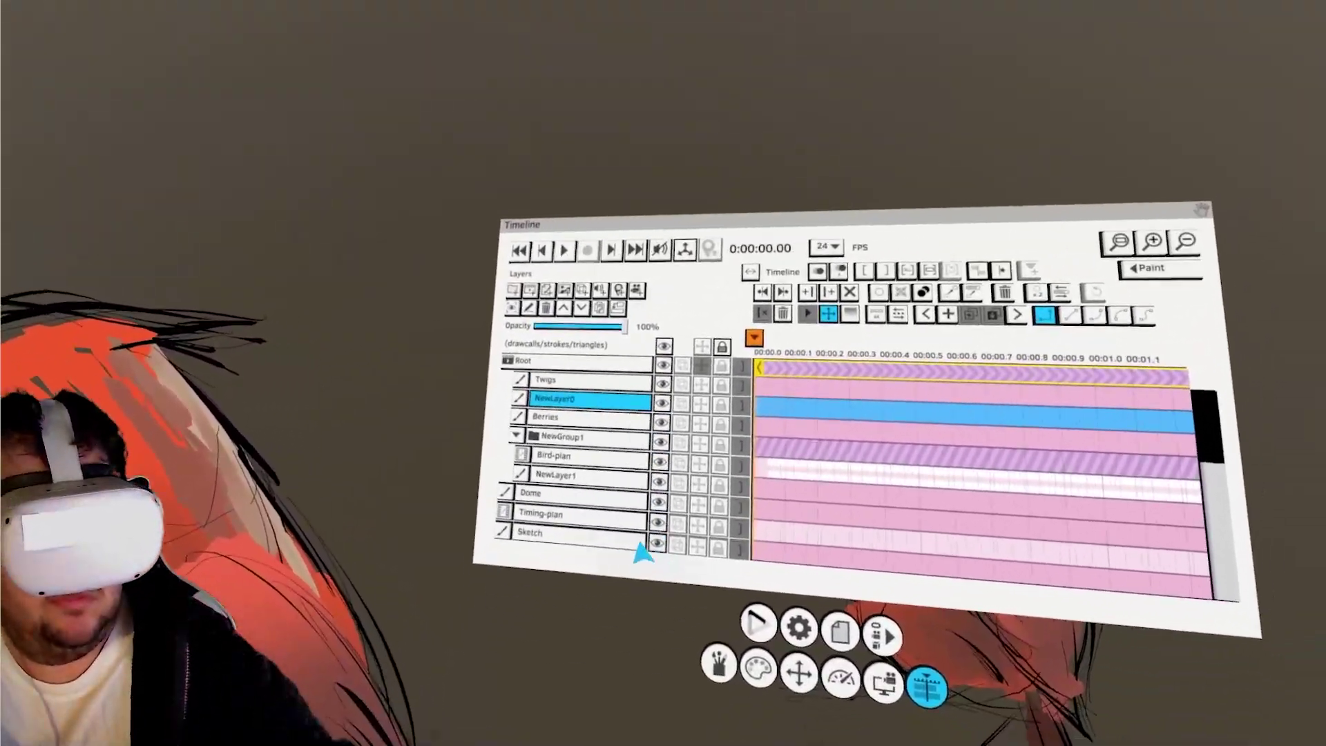
Make the Sketch layer the active layer beside the cardinal drawing.
{"action": "left_click", "coordinate": [634, 540]}
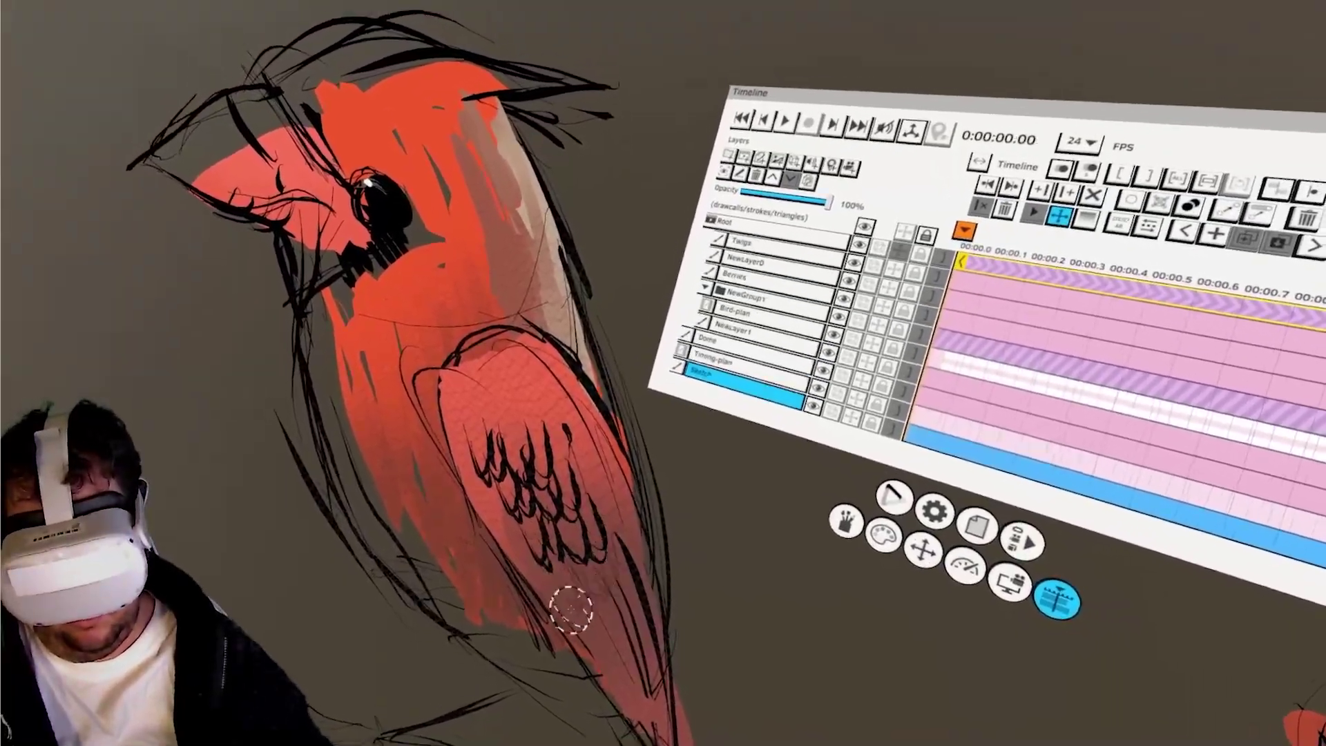
Move and rescale the whole cardinal scene in view.
{"action": "mouse_move", "coordinate": [570, 609]}
{"action": "left_mouse_down"}
{"action": "mouse_move", "coordinate": [584, 594]}
{"action": "mouse_move", "coordinate": [387, 607]}
{"action": "left_mouse_up"}
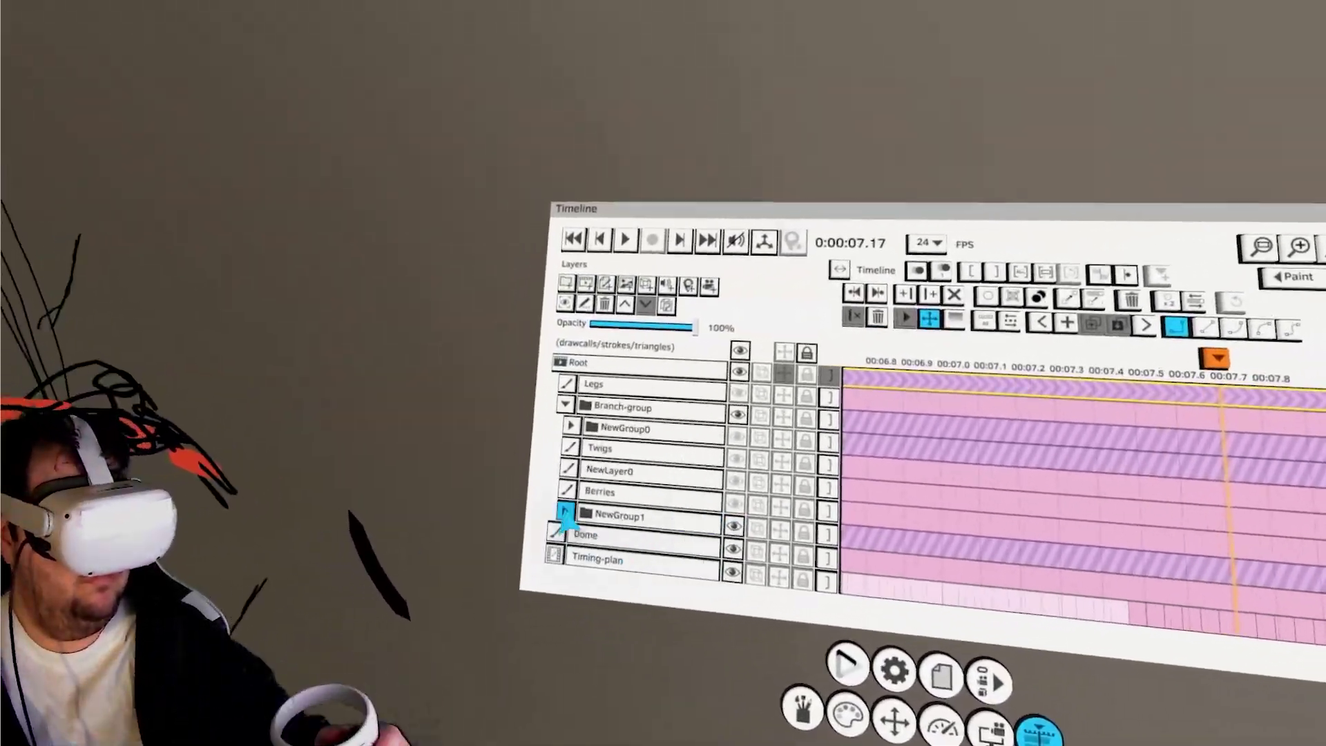
Make the Bird-plan layer the active layer.
{"action": "left_click", "coordinate": [628, 552]}
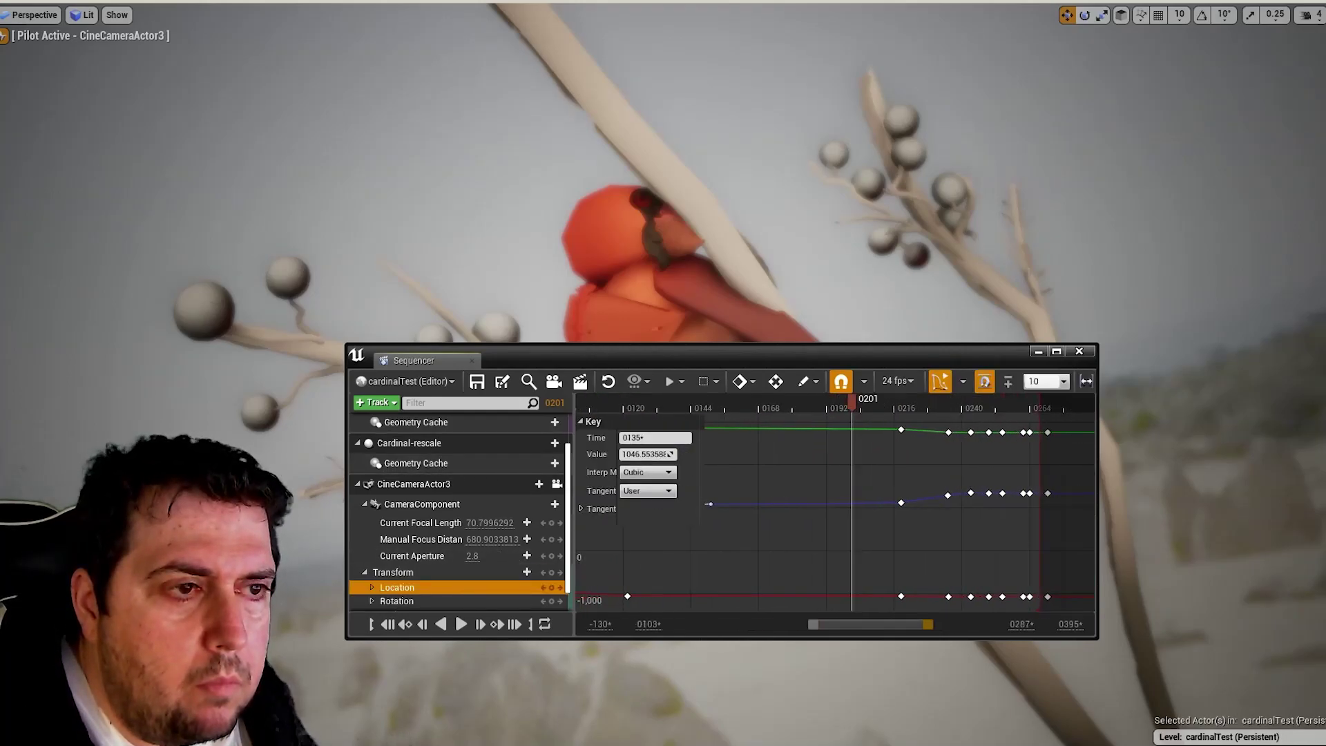
Frame the camera key at 0135, move Sequencer off the bird, and select Cardinal-rescale.
{"action": "key", "text": "f"}
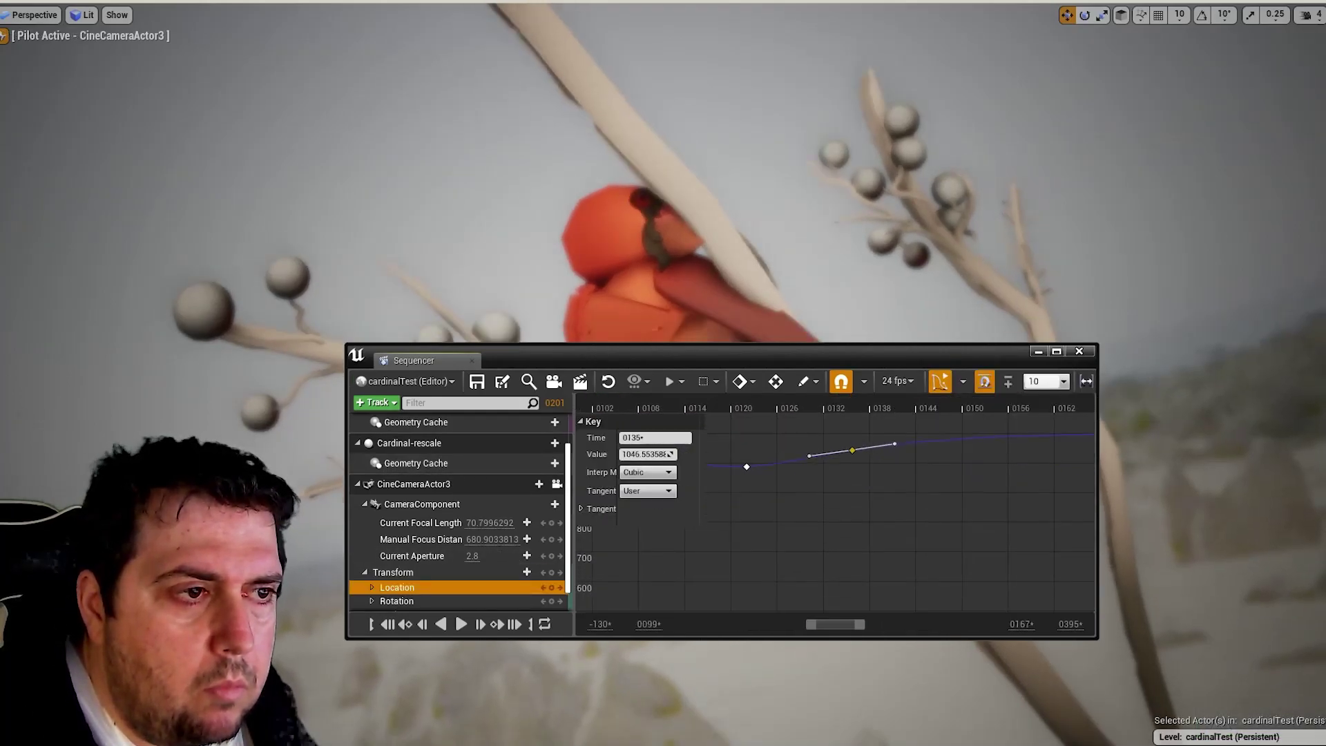
{"action": "mouse_move", "coordinate": [797, 355]}
{"action": "left_mouse_down"}
{"action": "mouse_move", "coordinate": [940, 366]}
{"action": "mouse_move", "coordinate": [1037, 462]}
{"action": "left_mouse_up"}
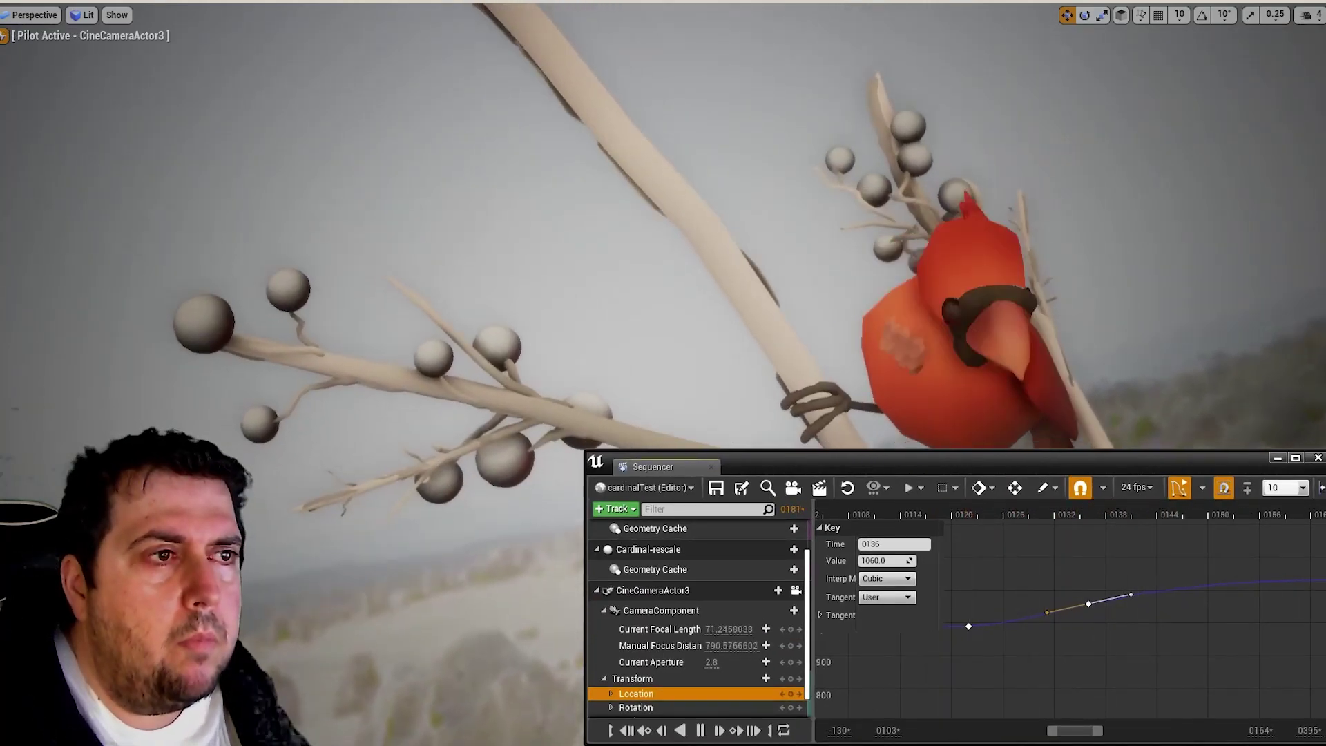
{"action": "left_click_drag", "start_coordinate": [898, 463], "coordinate": [649, 556]}
{"action": "left_click", "coordinate": [397, 641]}
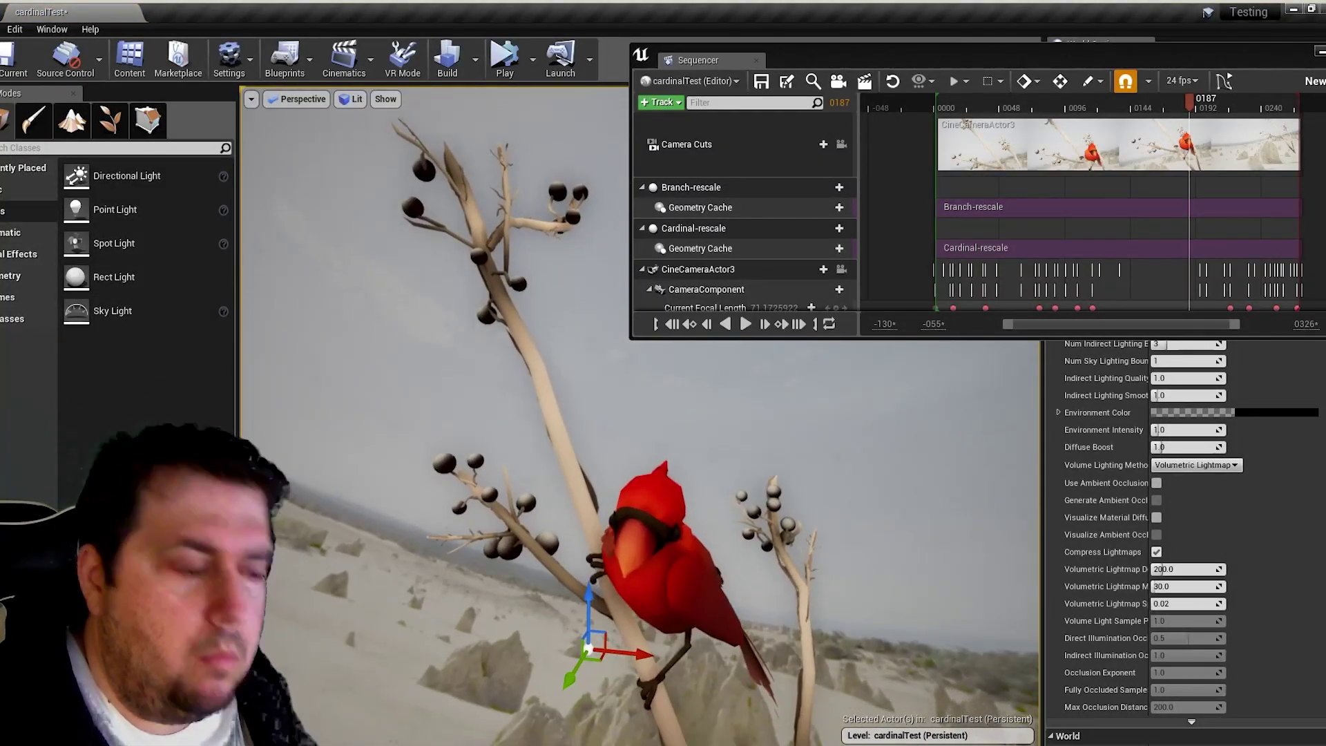
Fly the viewport camera close to the cardinal and search the light's Details for 'vol'.
{"action": "right_click_drag", "start_coordinate": [525, 387], "coordinate": [466, 349]}
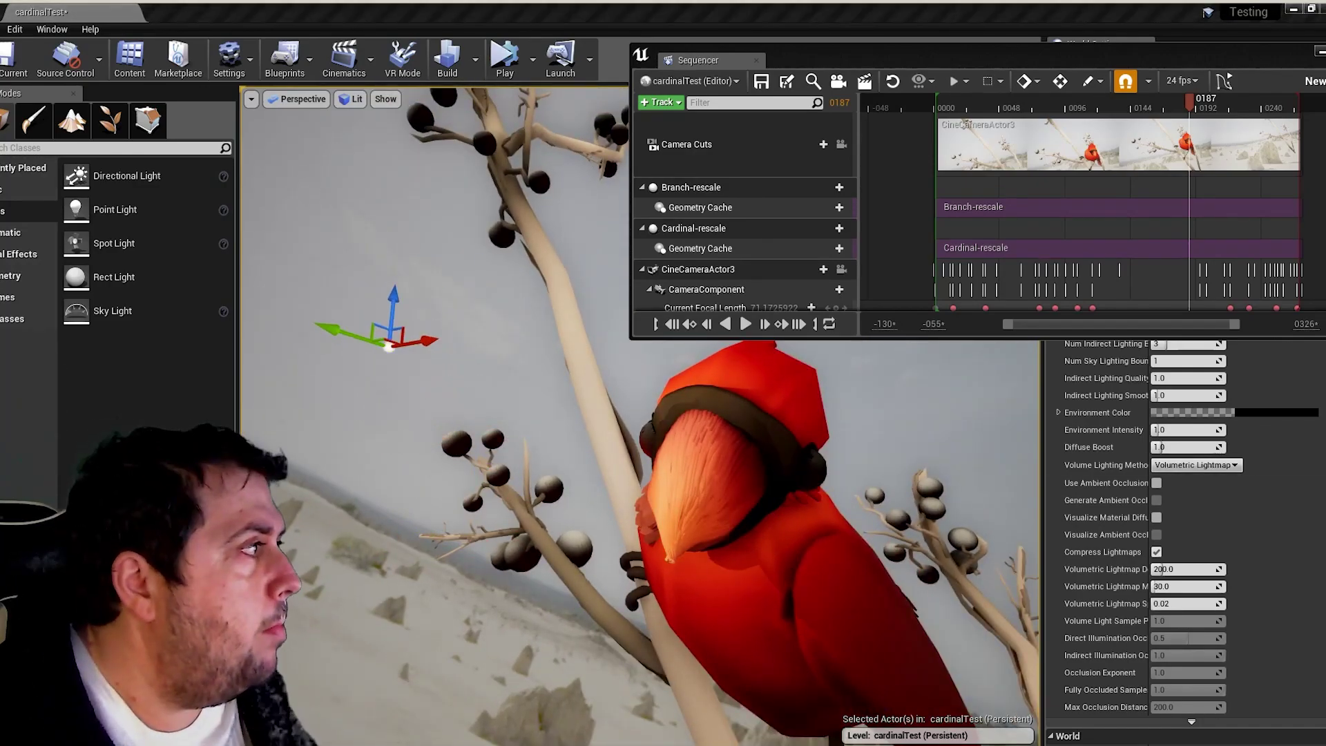
{"action": "type", "text": "vol"}
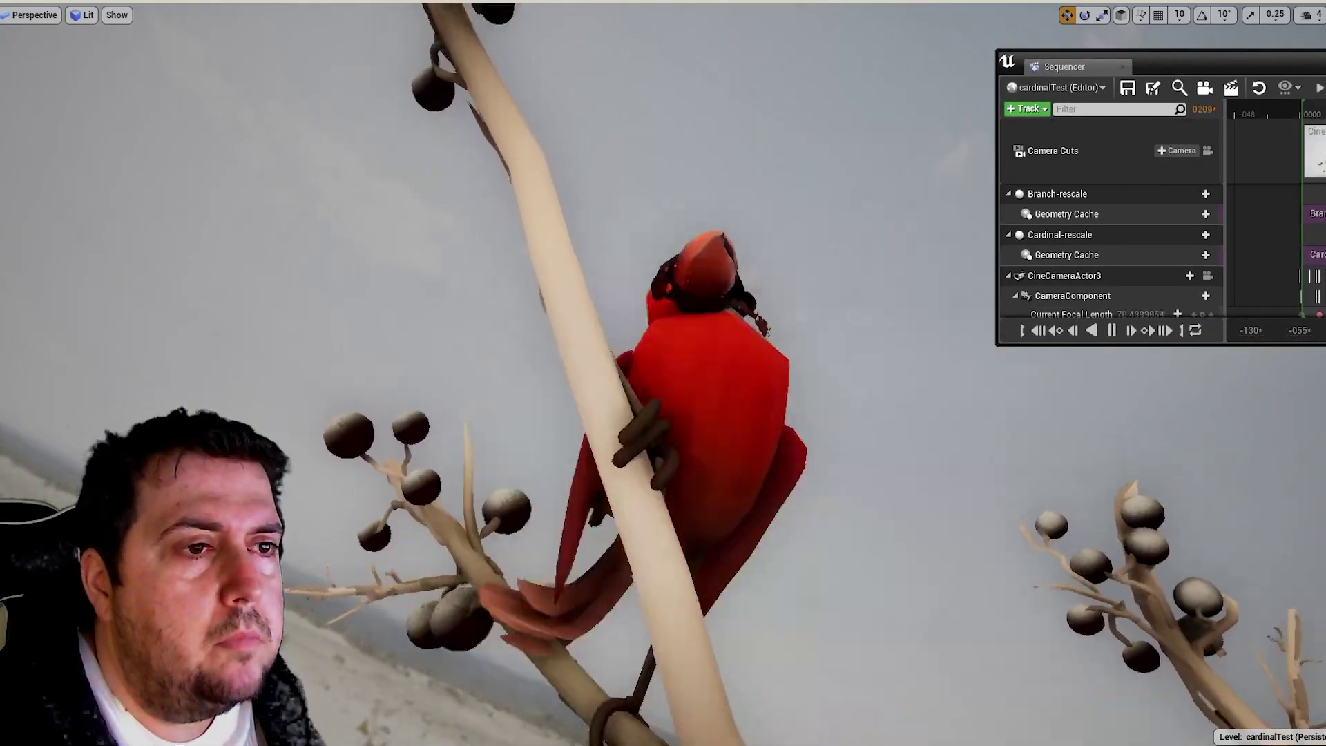
Open and dismiss the Branch-rescale track's options menu.
{"action": "right_click", "coordinate": [1022, 201]}
{"action": "key", "text": "Escape"}
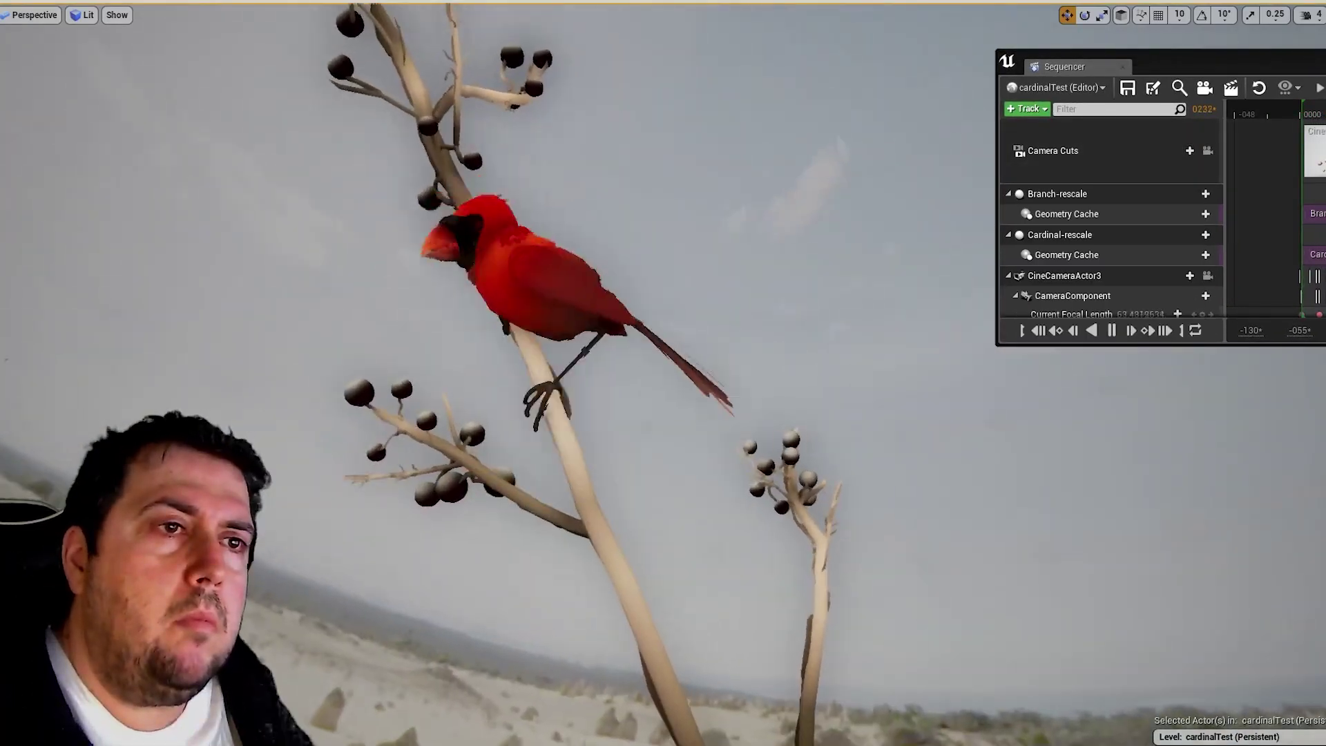